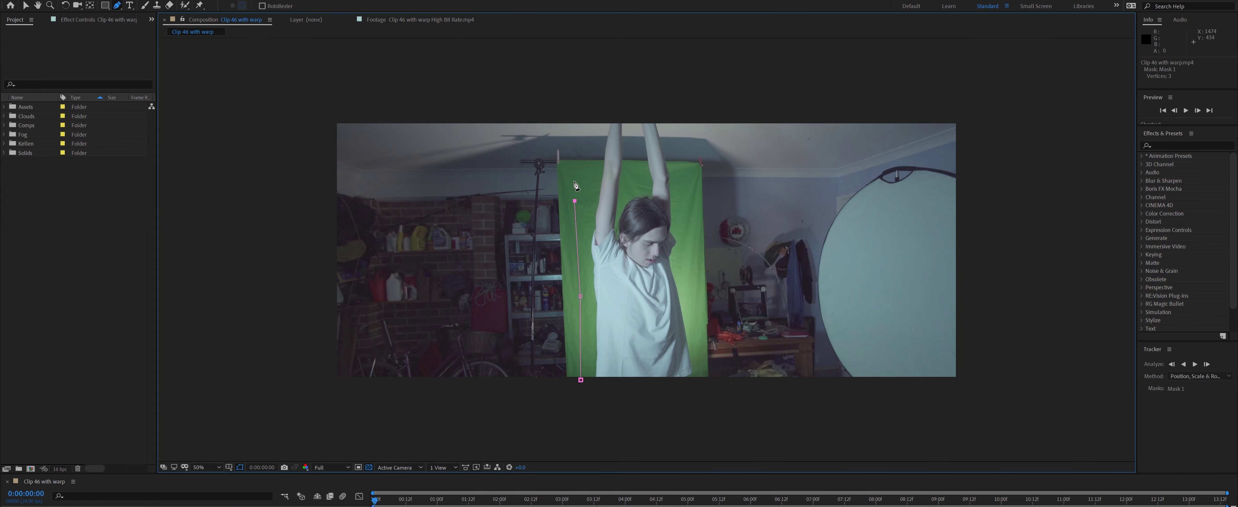
Hide the base layer and keyframe Mask 1's path from the start, reshaping it around the actor at 0:00:02:16
{"action": "left_click", "coordinate": [5, 403]}
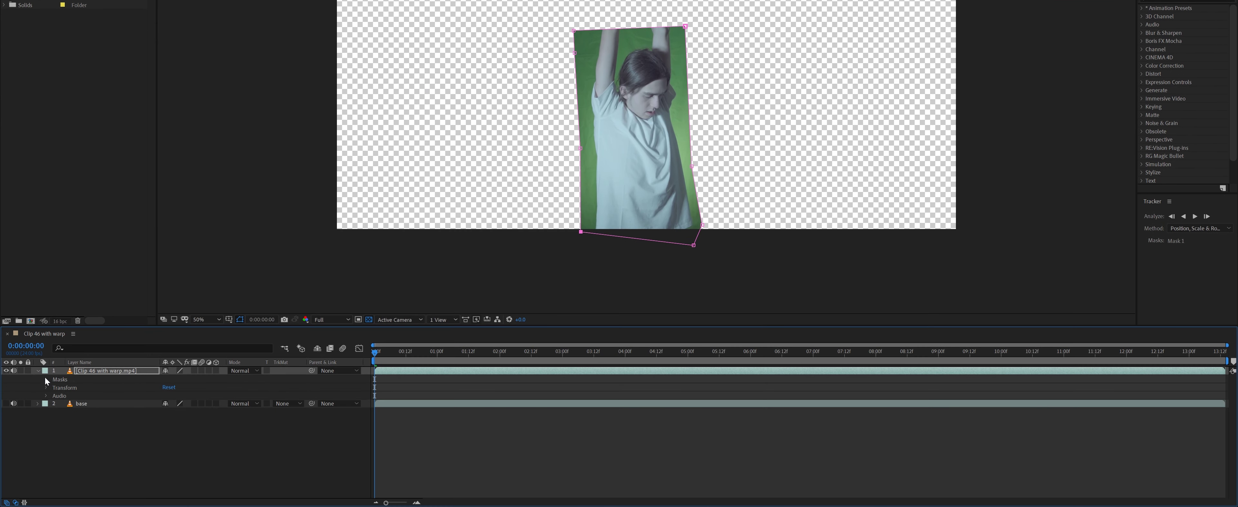
{"action": "left_click", "coordinate": [47, 379]}
{"action": "left_click", "coordinate": [55, 388]}
{"action": "left_click", "coordinate": [70, 395]}
{"action": "left_click", "coordinate": [542, 354]}
{"action": "left_click_drag", "start_coordinate": [702, 225], "coordinate": [728, 239]}
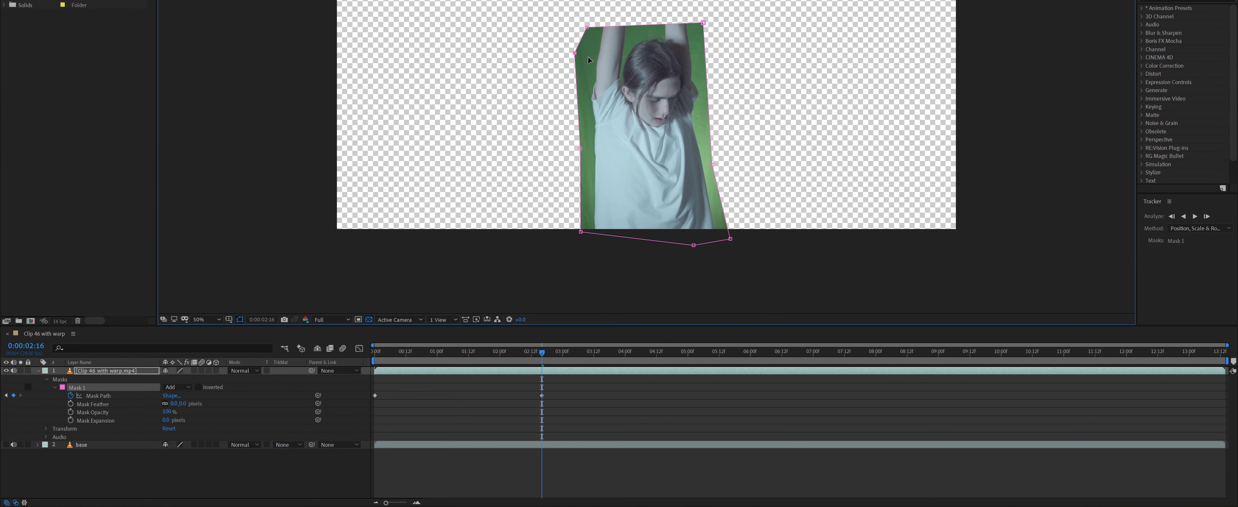
Reshape Mask 1 to fit the actor at 0:00:05:19, and soften its edges with a mask feather
{"action": "left_click", "coordinate": [737, 352]}
{"action": "left_click_drag", "start_coordinate": [581, 232], "coordinate": [534, 238]}
{"action": "left_click_drag", "start_coordinate": [581, 148], "coordinate": [535, 140]}
{"action": "left_click_drag", "start_coordinate": [577, 52], "coordinate": [550, 26]}
{"action": "left_click_drag", "start_coordinate": [710, 162], "coordinate": [684, 141]}
{"action": "left_click_drag", "start_coordinate": [730, 238], "coordinate": [719, 240]}
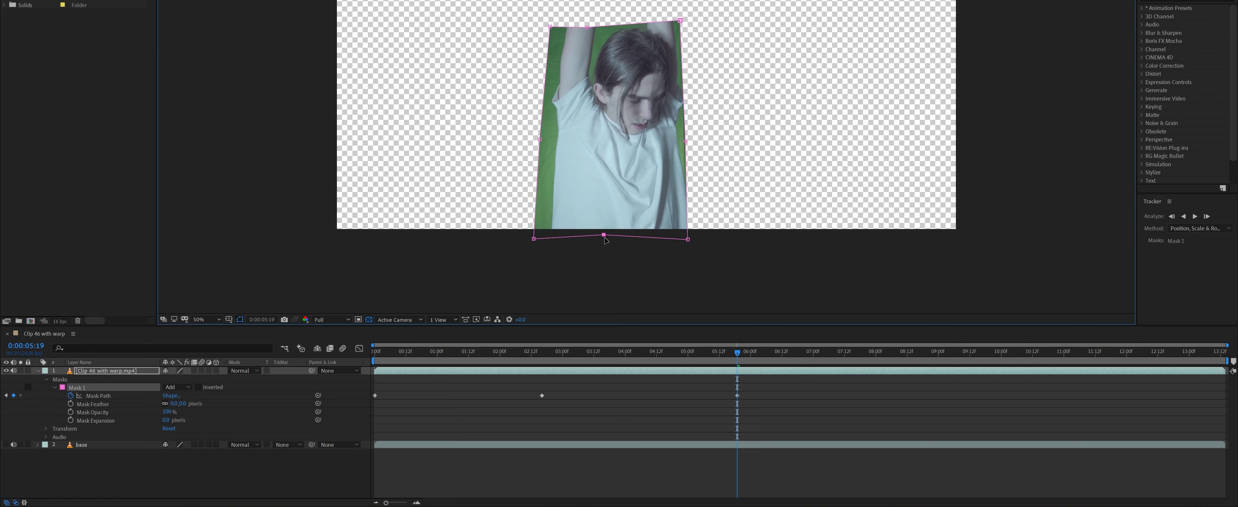
{"action": "key", "text": "Home"}
{"action": "left_click_drag", "start_coordinate": [175, 404], "coordinate": [198, 404]}
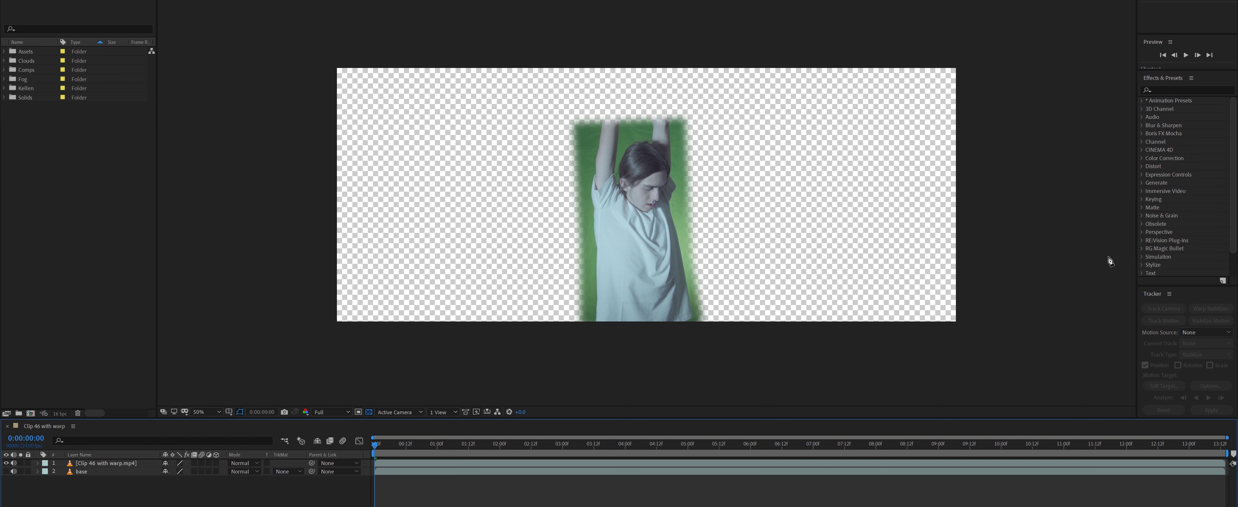
Find the Keylight, Key Cleaner and Advanced Spill Suppressor preset and apply it to the masked clip layer
{"action": "left_click", "coordinate": [1171, 91]}
{"action": "type", "text": "keylight"}
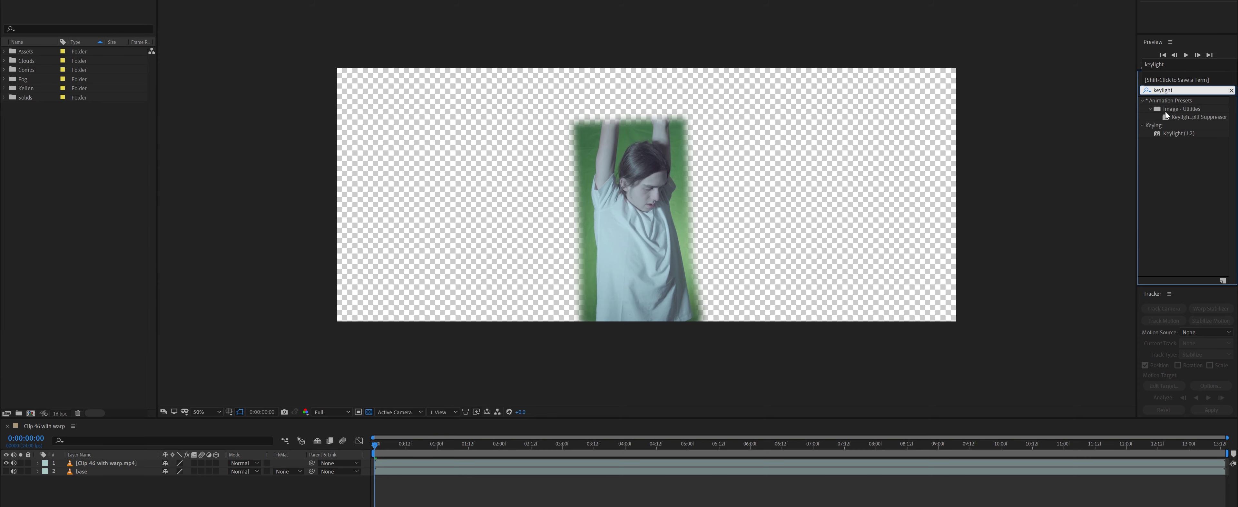
{"action": "left_click_drag", "start_coordinate": [1167, 116], "coordinate": [108, 463]}
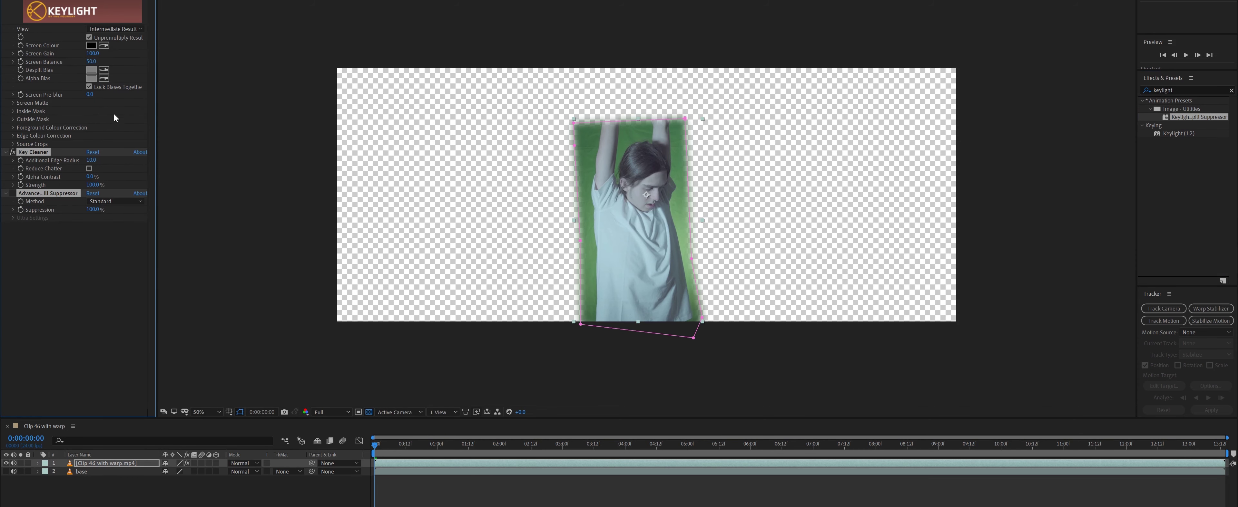
Sample the green backdrop as Keylight's screen colour and change the effect's view mode
{"action": "left_click", "coordinate": [594, 254]}
{"action": "left_click", "coordinate": [115, 29]}
{"action": "left_click", "coordinate": [116, 103]}
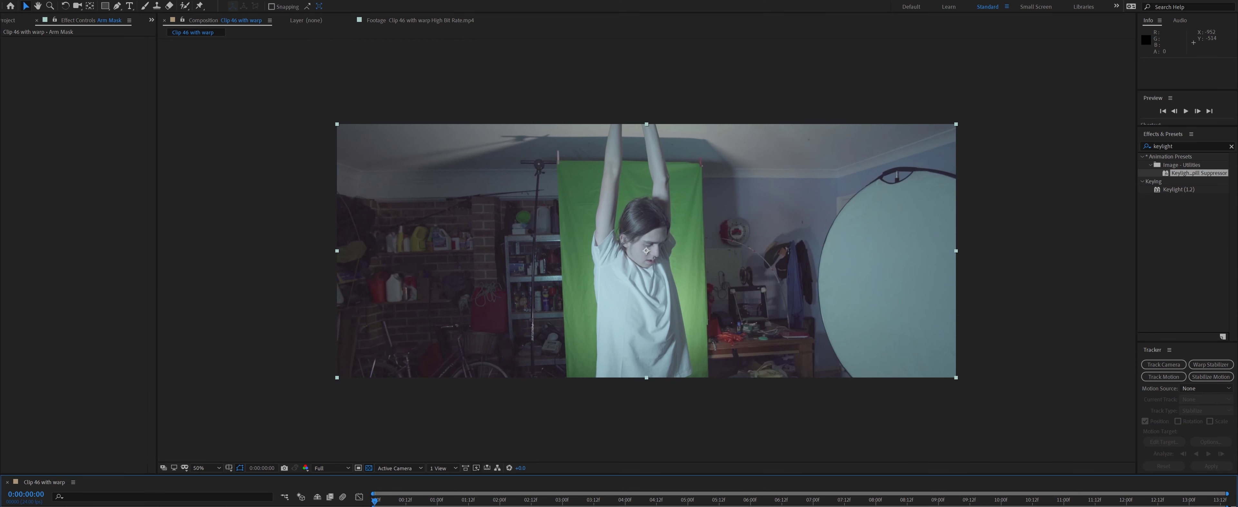
Draw a mask on the Arm Mask layer around the actor's raised arm, from the shirt sleeve up to the frame's upper edge
{"action": "key", "text": "g"}
{"action": "scroll", "coordinate": [608, 288], "scroll_direction": "up", "scroll_amount": 4}
{"action": "left_click_drag", "start_coordinate": [523, 320], "coordinate": [524, 281]}
{"action": "left_click", "coordinate": [537, 229]}
{"action": "left_click", "coordinate": [547, 134]}
{"action": "scroll", "coordinate": [577, 145], "scroll_direction": "up", "scroll_amount": 6}
{"action": "left_click", "coordinate": [558, 96]}
{"action": "left_click", "coordinate": [606, 86]}
{"action": "scroll", "coordinate": [601, 154], "scroll_direction": "down", "scroll_amount": 5}
{"action": "left_click", "coordinate": [603, 81]}
{"action": "left_click", "coordinate": [599, 154]}
{"action": "scroll", "coordinate": [606, 155], "scroll_direction": "down", "scroll_amount": 3}
{"action": "left_click", "coordinate": [501, 295]}
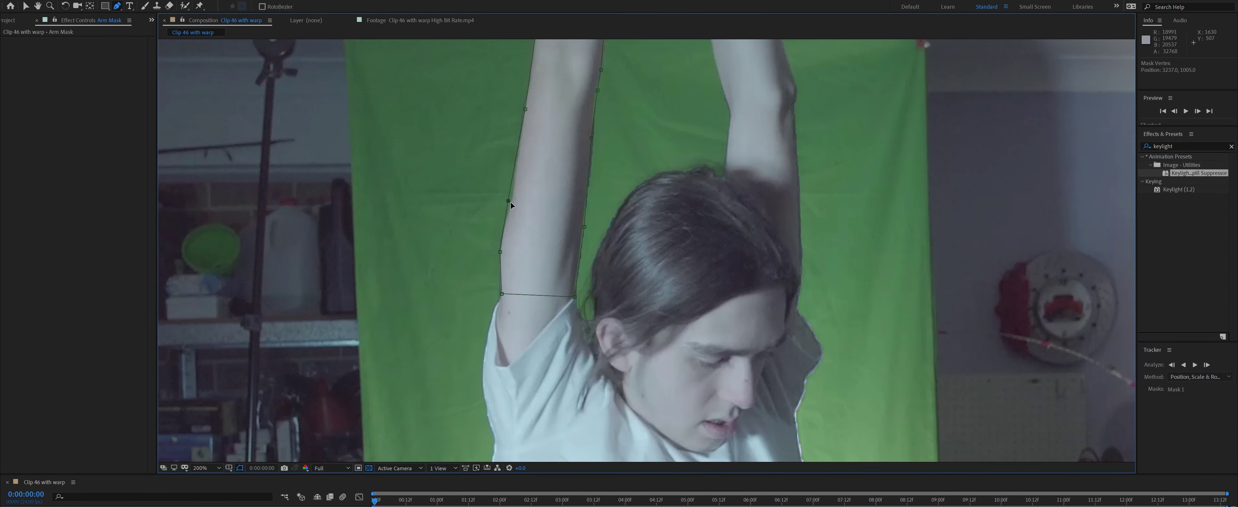
{"action": "left_click_drag", "start_coordinate": [593, 144], "coordinate": [426, 339]}
{"action": "left_click", "coordinate": [555, 375]}
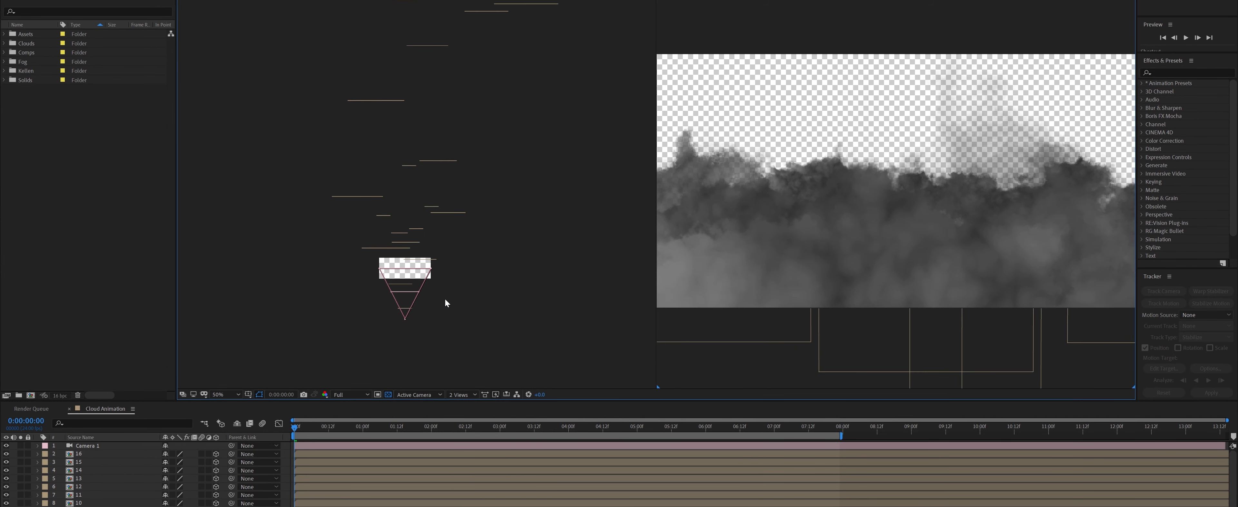
{"action": "scroll", "coordinate": [48, 456], "scroll_direction": "down", "scroll_amount": 3}
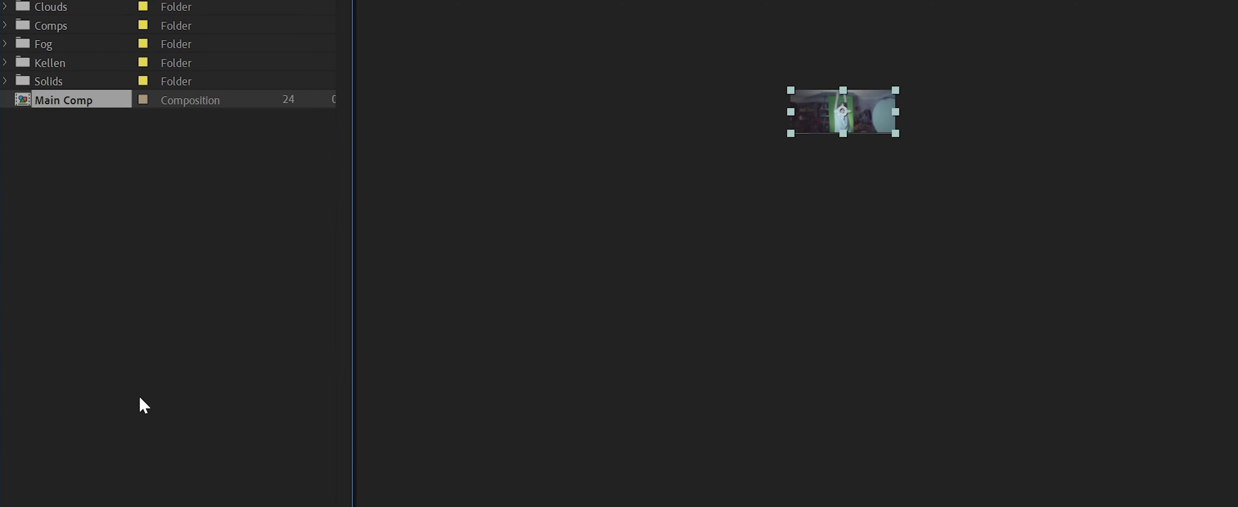
Name the new composition Main Comp and add Cloud Animation, Kellen Green Screened 2 above it, and Background asset.psd beneath them
{"action": "type", "text": " Comp"}
{"action": "key", "text": "Return"}
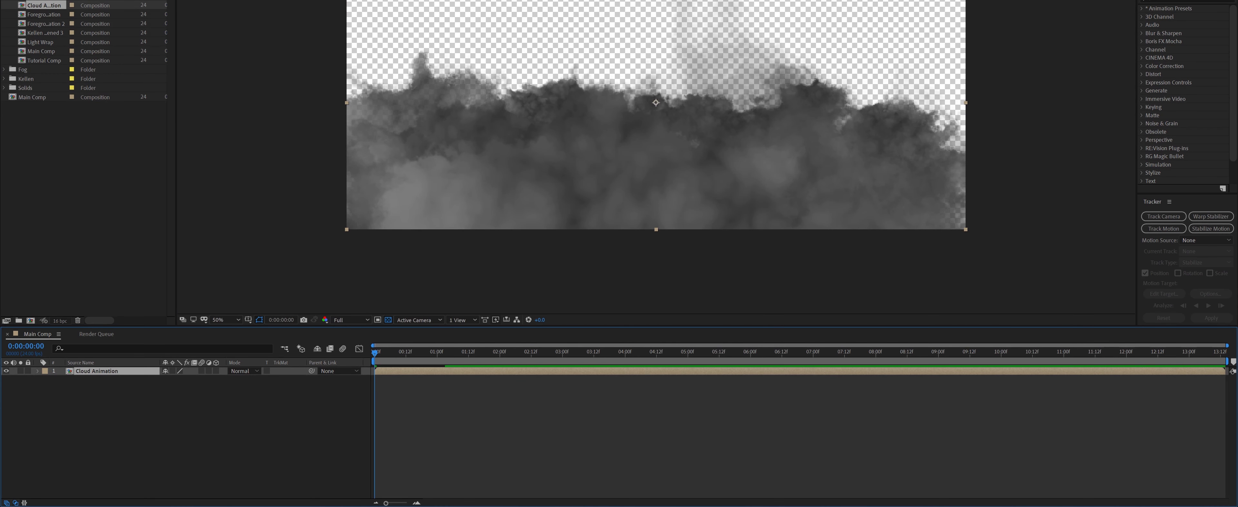
{"action": "left_click_drag", "start_coordinate": [44, 5], "coordinate": [94, 357]}
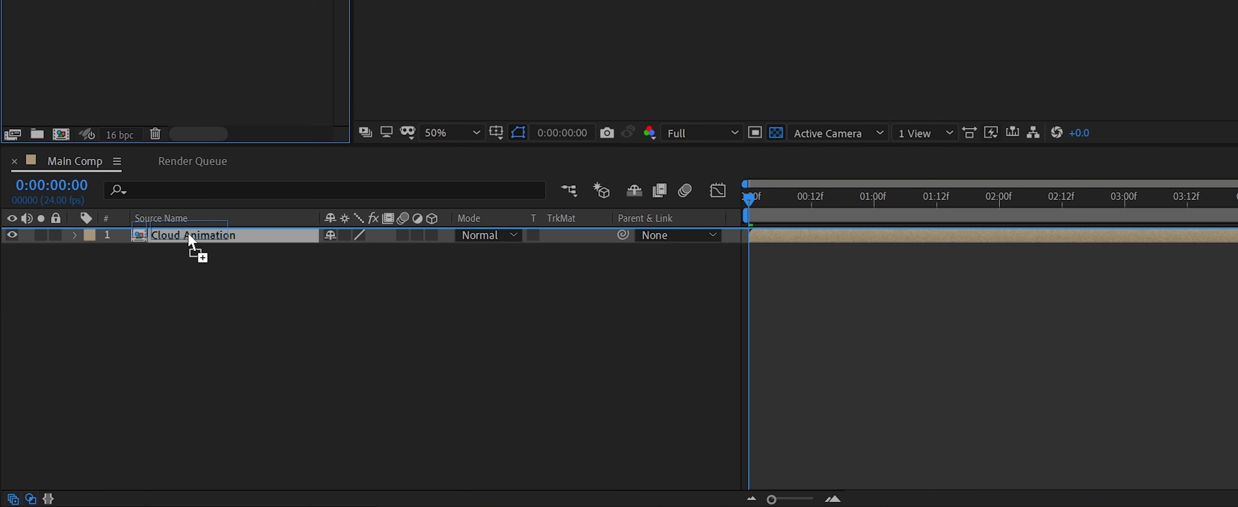
{"action": "left_click_drag", "start_coordinate": [191, 239], "coordinate": [190, 237]}
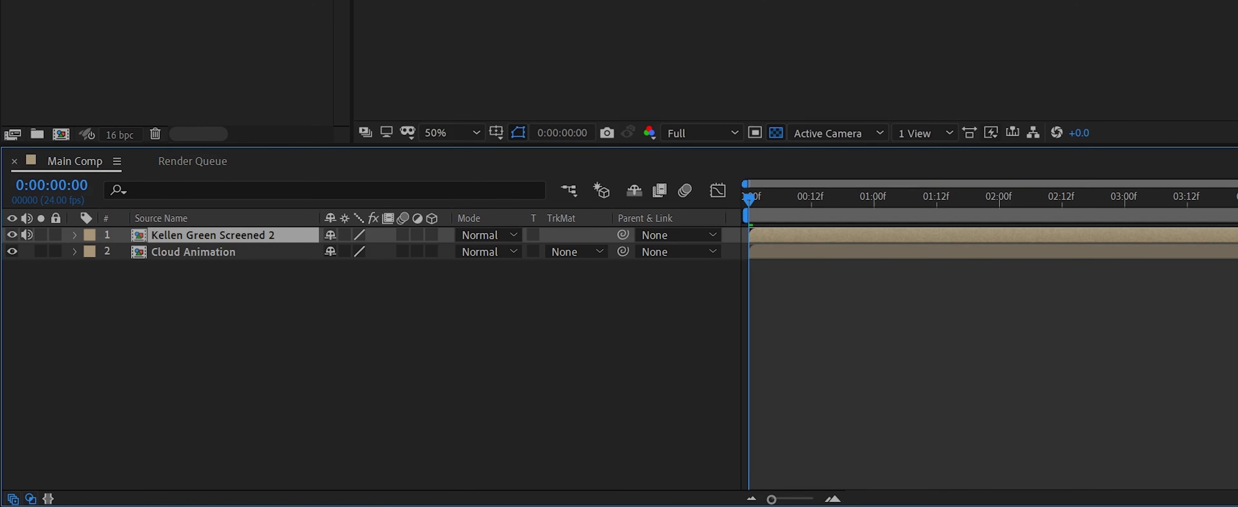
{"action": "left_click_drag", "start_coordinate": [45, 42], "coordinate": [106, 286]}
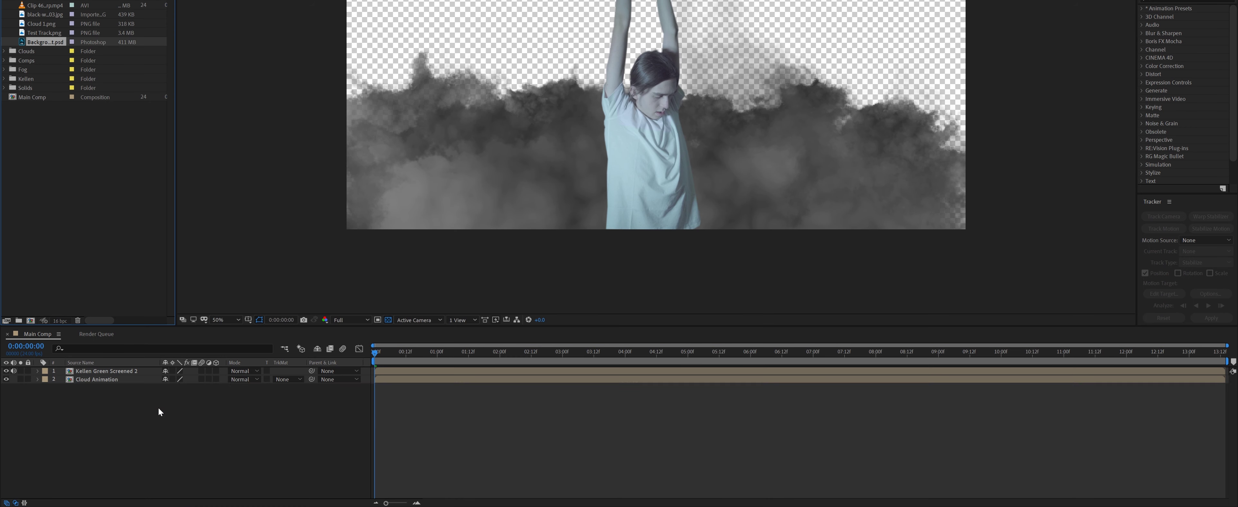
{"action": "left_click_drag", "start_coordinate": [160, 413], "coordinate": [160, 409]}
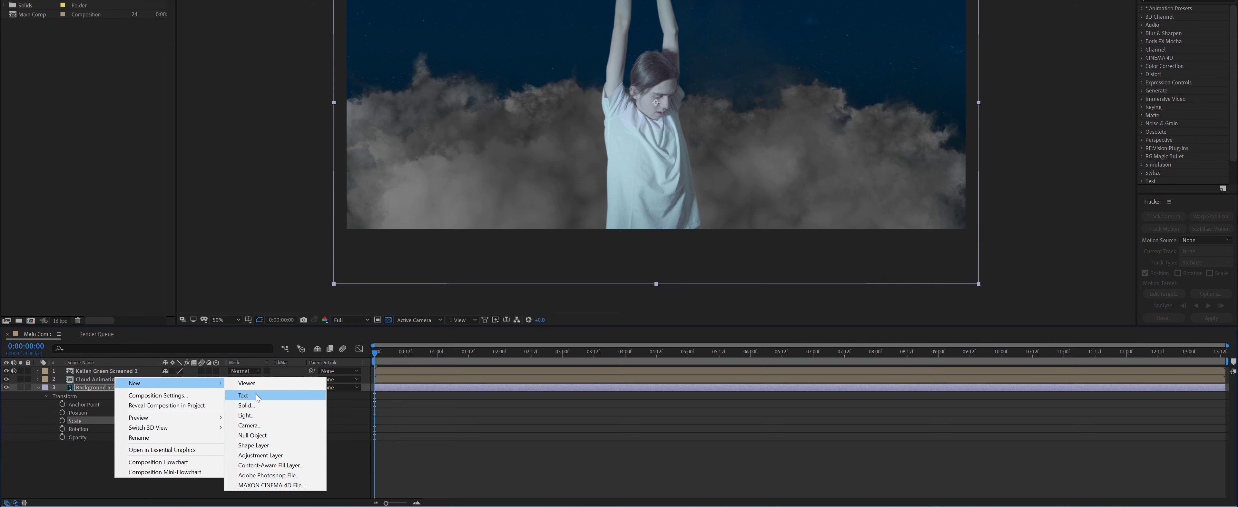
Create a black solid as the lowest layer of Main Comp and add Foreground Cloud Animation as the uppermost layer
{"action": "left_click", "coordinate": [251, 407]}
{"action": "left_click", "coordinate": [151, 26]}
{"action": "key", "text": "ctrl+shift+bracketleft"}
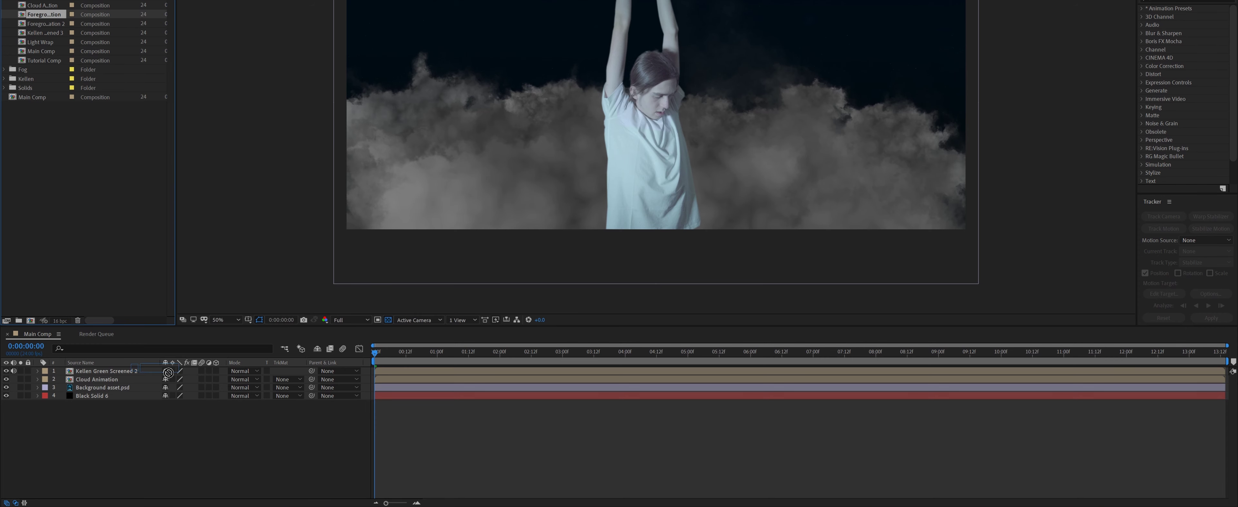
{"action": "left_click_drag", "start_coordinate": [137, 373], "coordinate": [137, 370]}
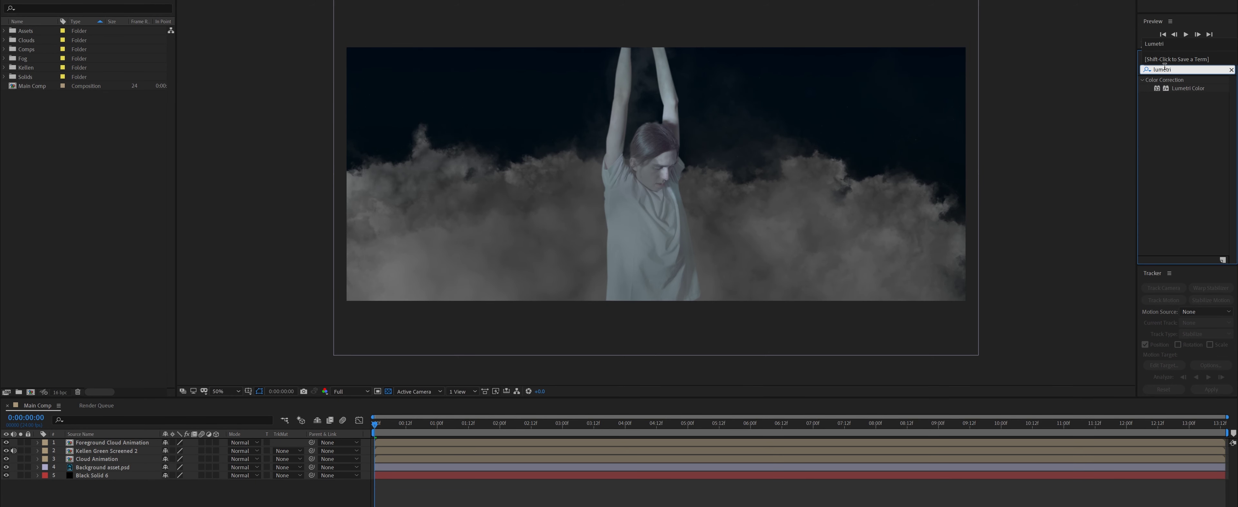
Apply Lumetri Color to the Cloud Animation layer and shift its white balance temperature towards blue
{"action": "left_click_drag", "start_coordinate": [1188, 90], "coordinate": [118, 459]}
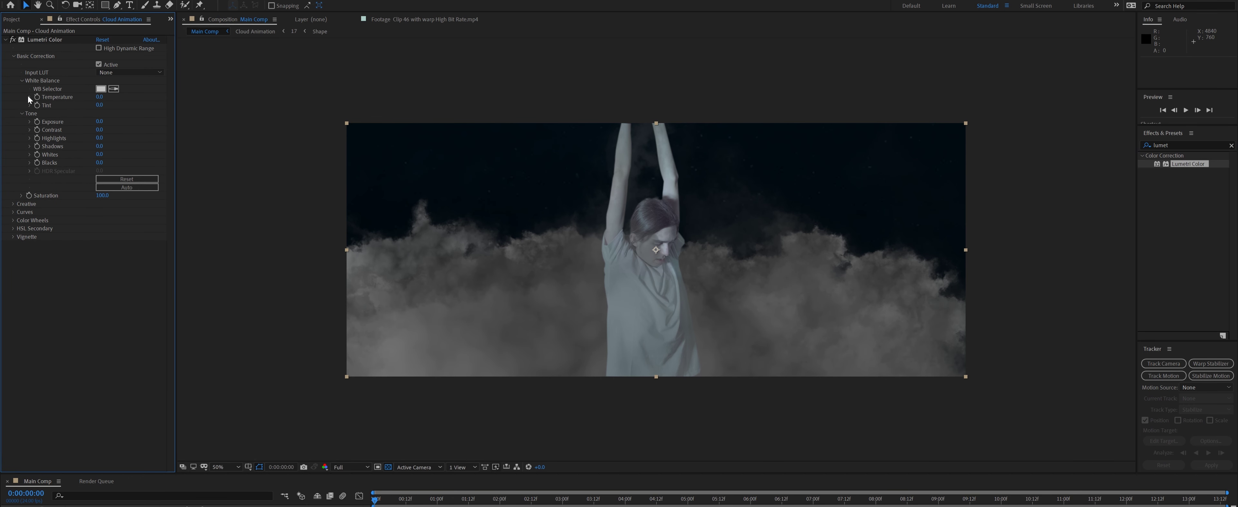
{"action": "left_click", "coordinate": [86, 110]}
Create an adjustment layer above all layers in Main Comp and apply Lumetri Color to it
{"action": "right_click", "coordinate": [142, 472]}
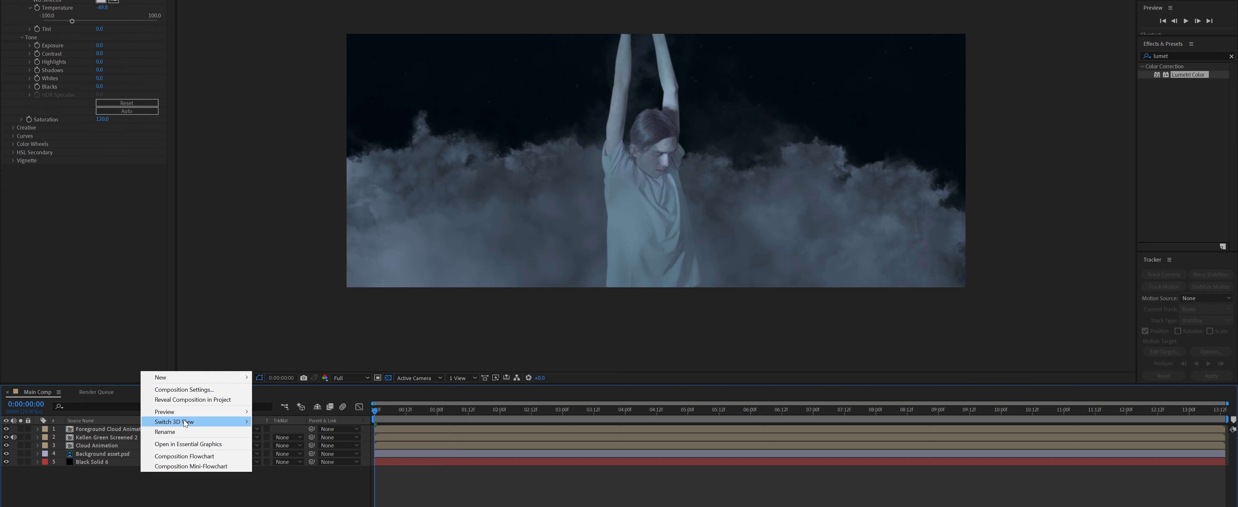
{"action": "mouse_move", "coordinate": [202, 378]}
{"action": "left_click", "coordinate": [287, 449]}
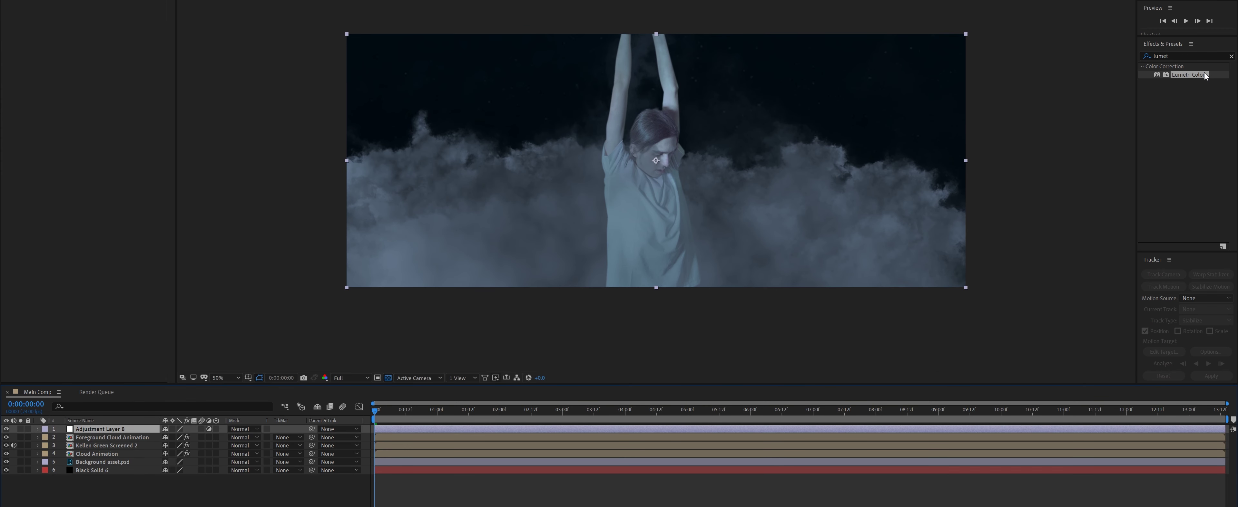
{"action": "left_click_drag", "start_coordinate": [1206, 75], "coordinate": [185, 405]}
{"action": "left_click_drag", "start_coordinate": [139, 431], "coordinate": [139, 431]}
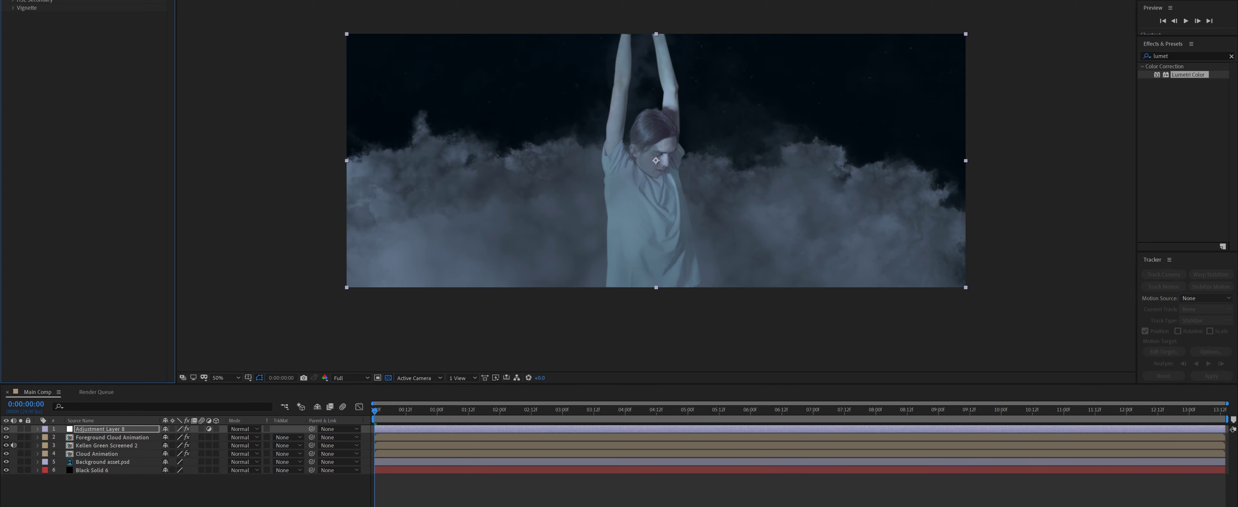